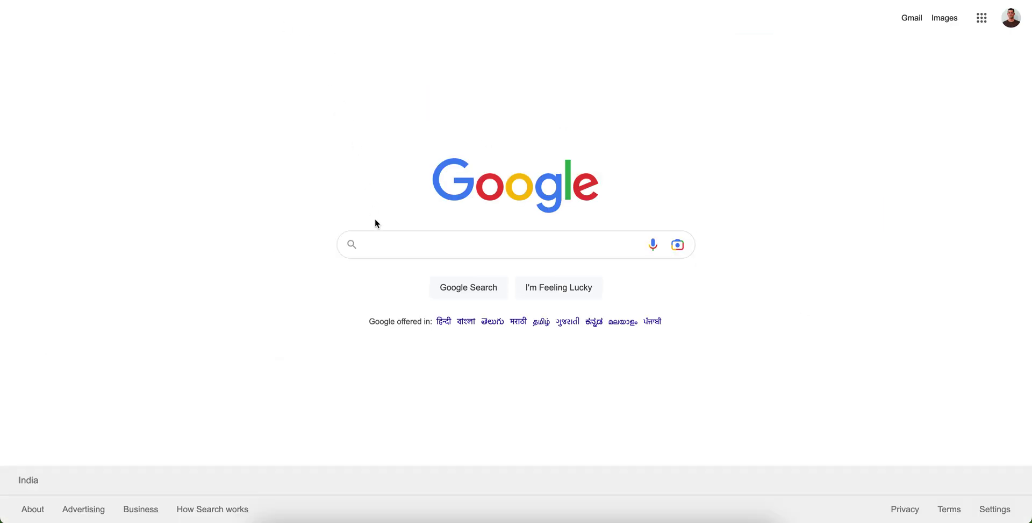
# Search Google for 'alien tech champion' using the autocomplete suggestion for 'alien'.
pyautogui.write('alien')
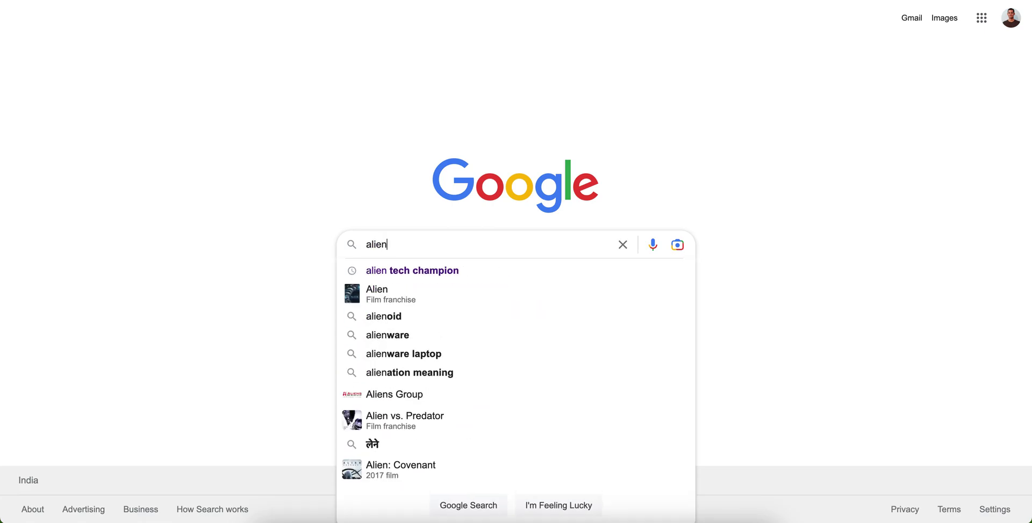
pyautogui.press('Down')
pyautogui.press('Return')
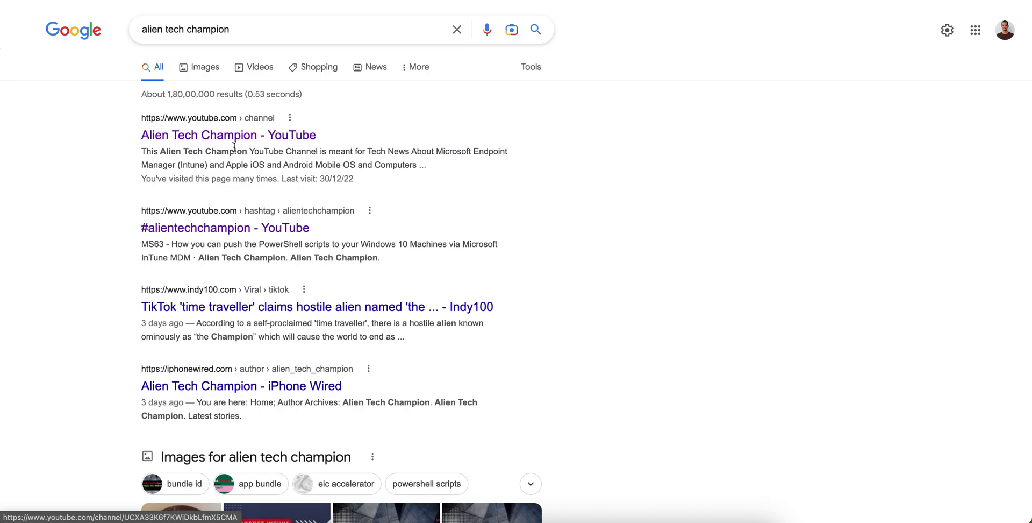
# Open the Alien Tech Champion YouTube channel from the results and view its About tab.
pyautogui.click(290, 135)
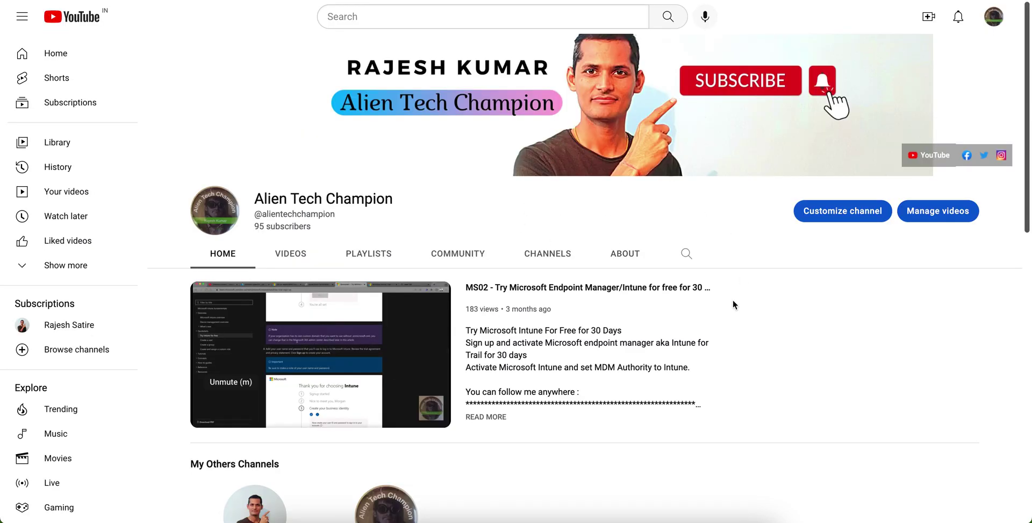
pyautogui.click(624, 255)
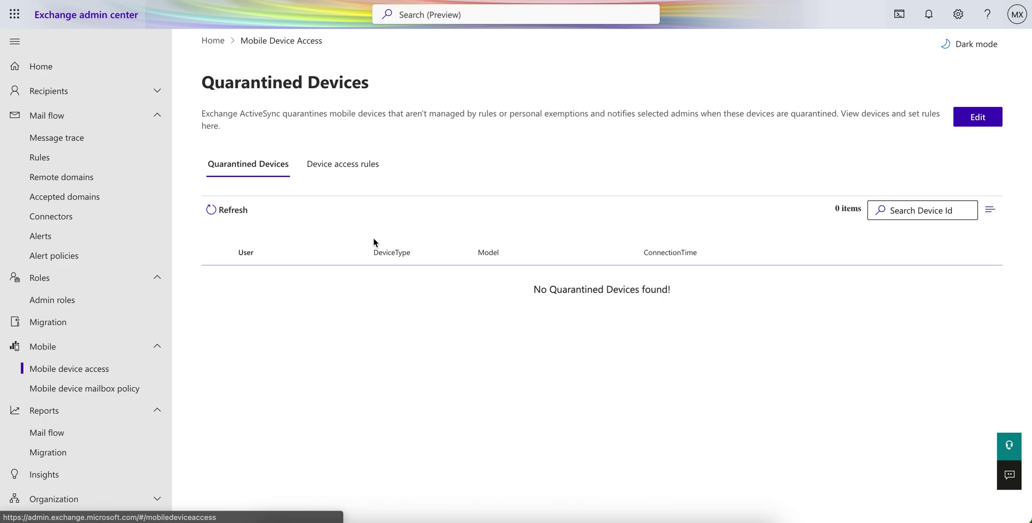
pyautogui.click(133, 379)
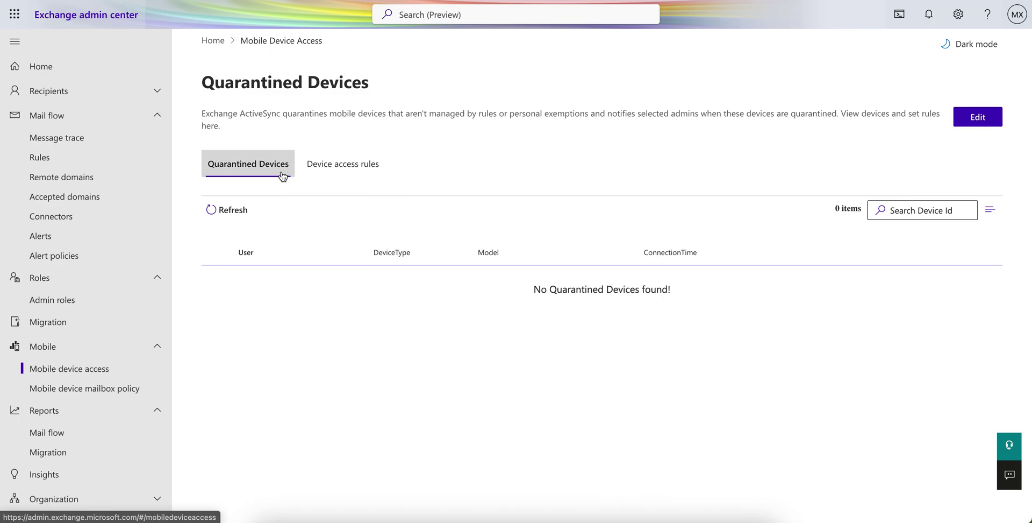
pyautogui.click(331, 169)
pyautogui.click(263, 171)
pyautogui.click(334, 175)
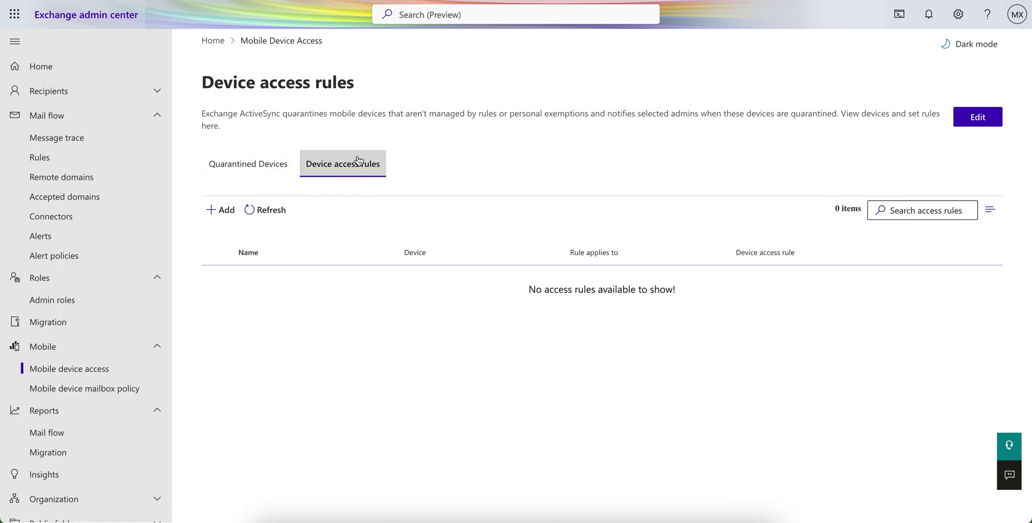
pyautogui.moveTo(206, 114); pyautogui.dragTo(320, 115)
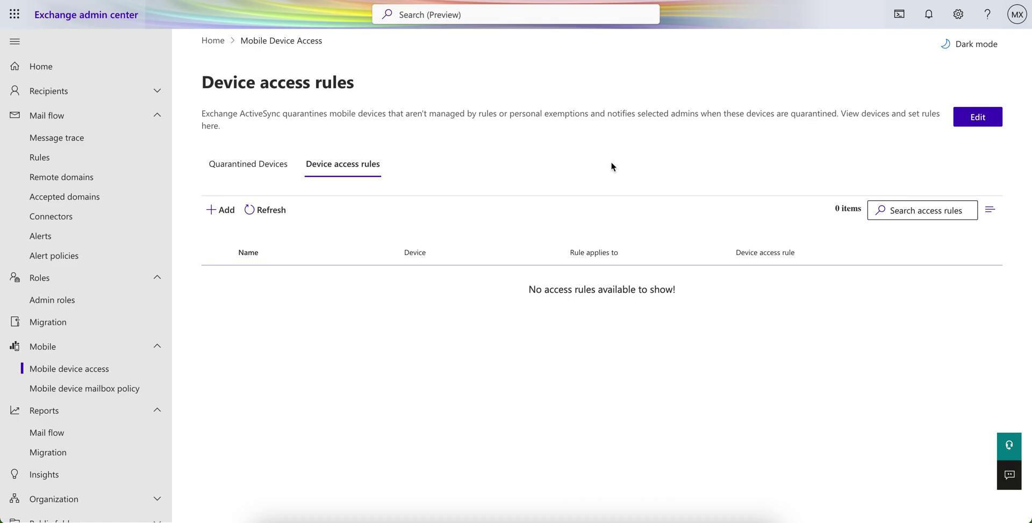
pyautogui.click(286, 169)
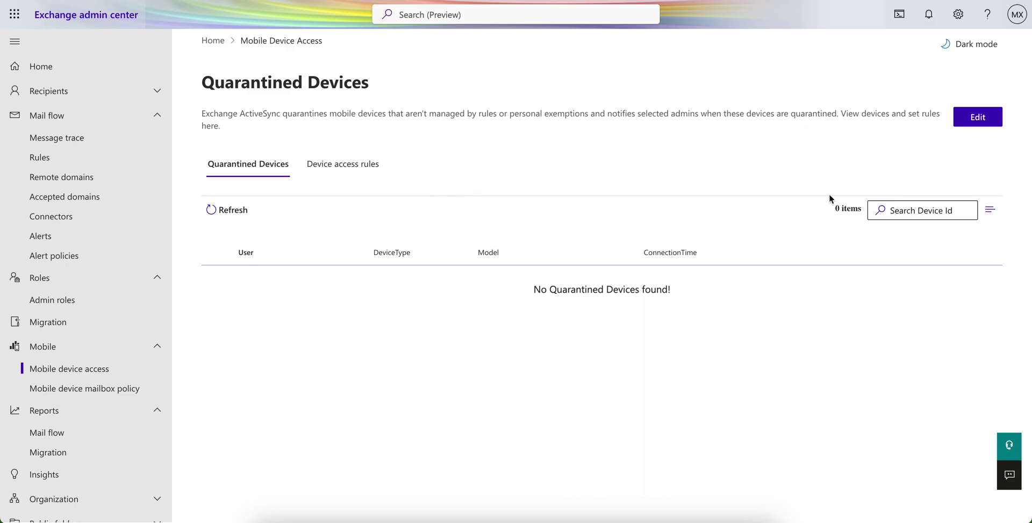
pyautogui.click(979, 120)
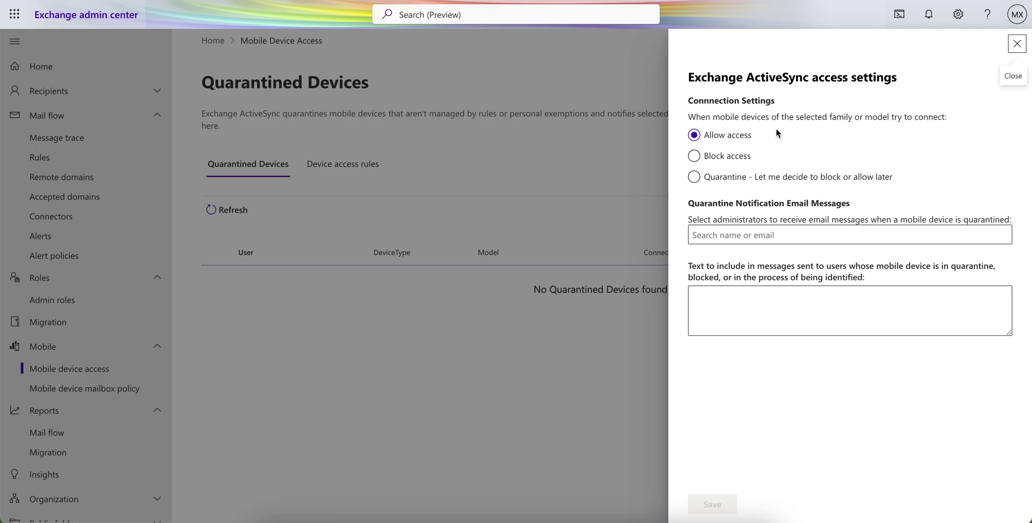
pyautogui.moveTo(692, 77); pyautogui.dragTo(902, 79)
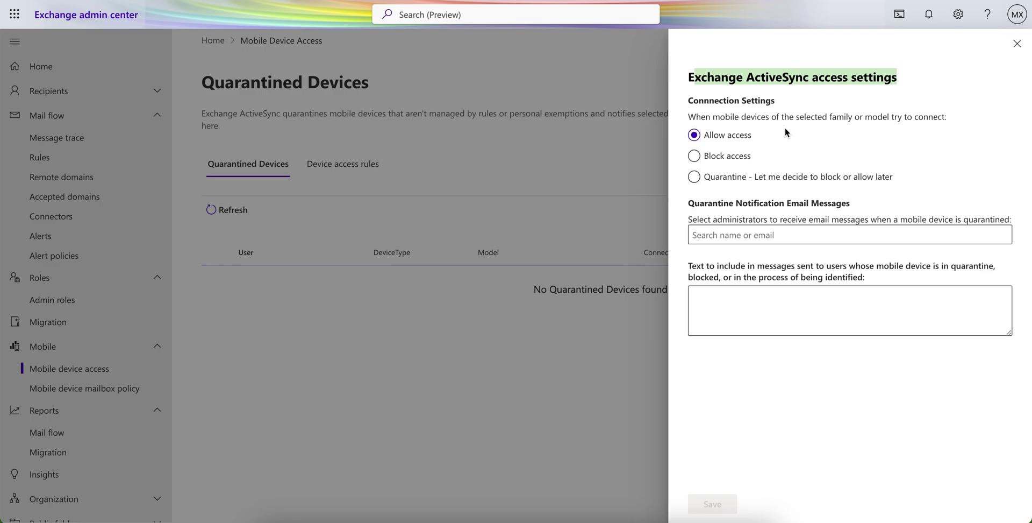
pyautogui.click(749, 161)
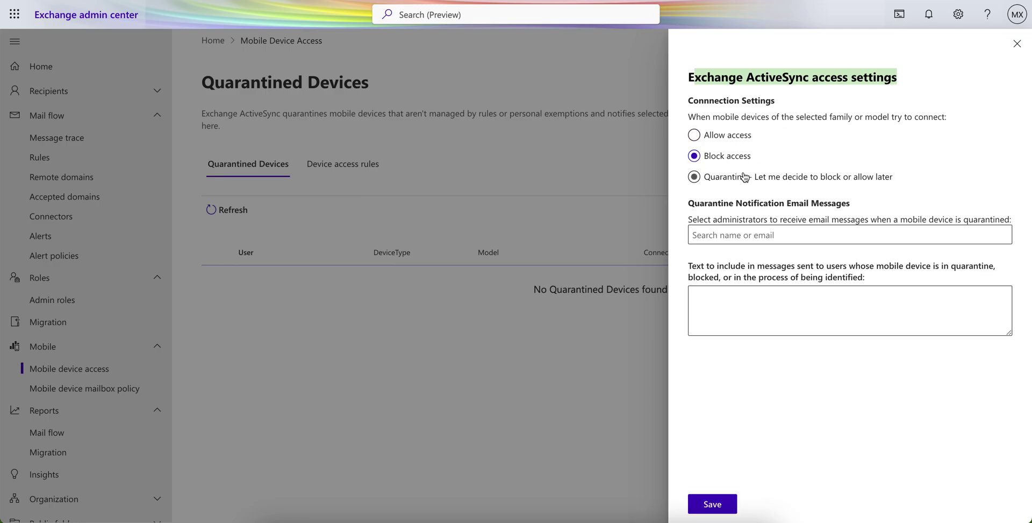
pyautogui.click(734, 181)
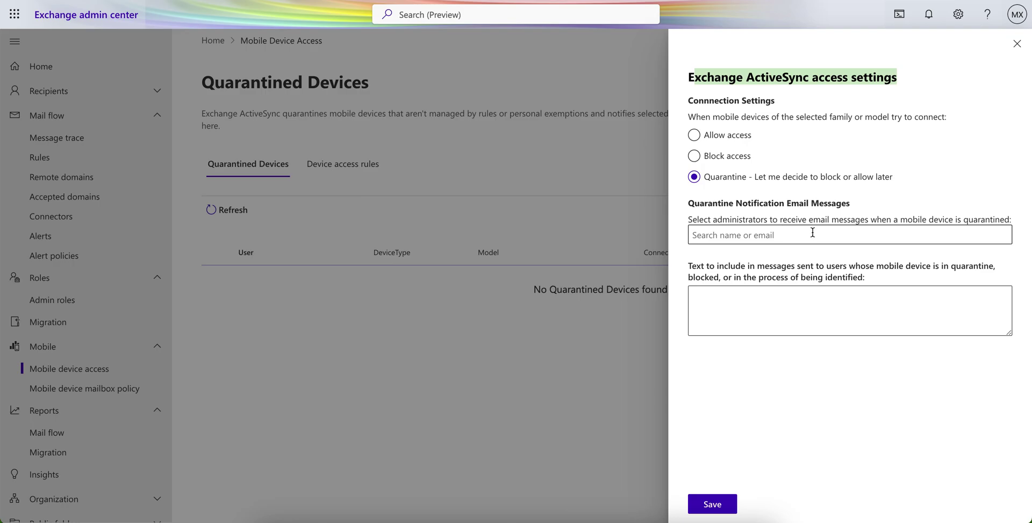
pyautogui.click(836, 237)
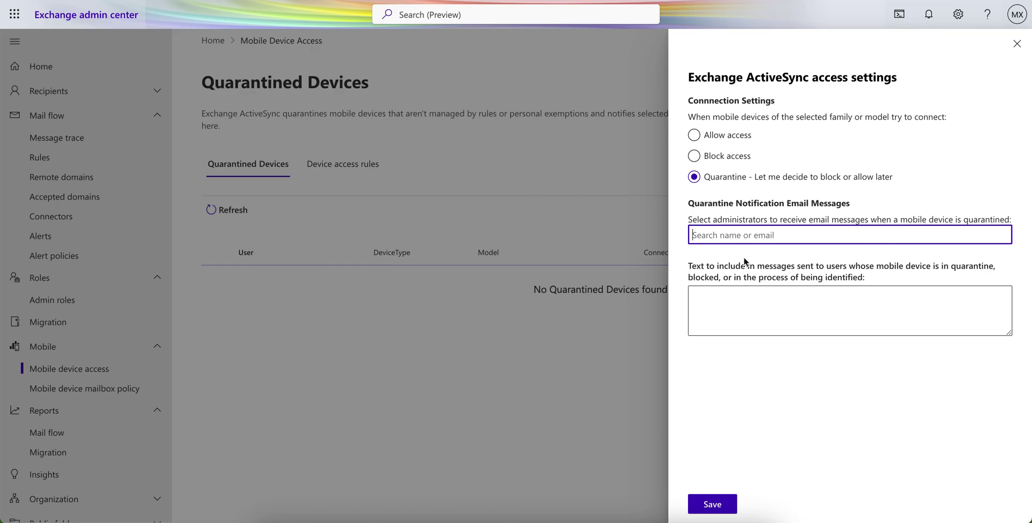
pyautogui.click(783, 308)
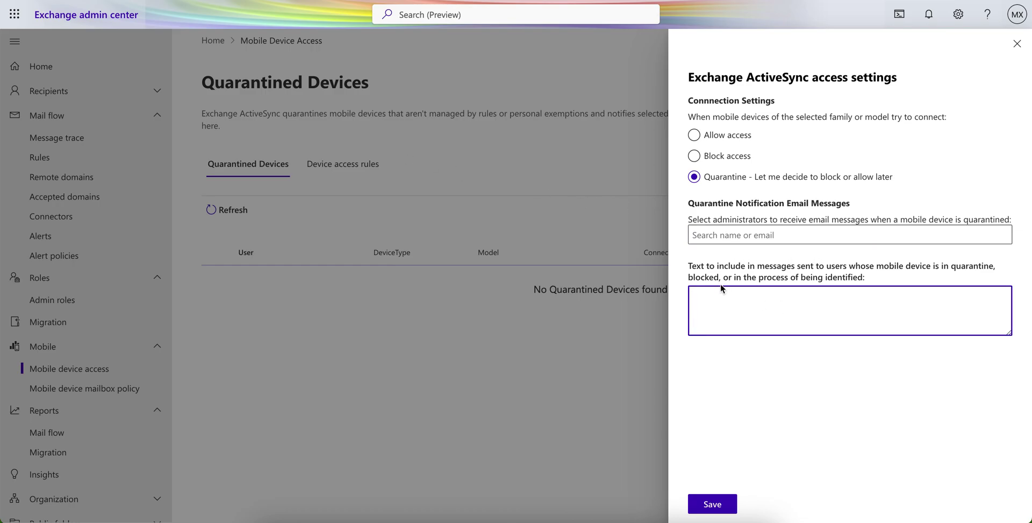
pyautogui.click(847, 306)
pyautogui.click(713, 503)
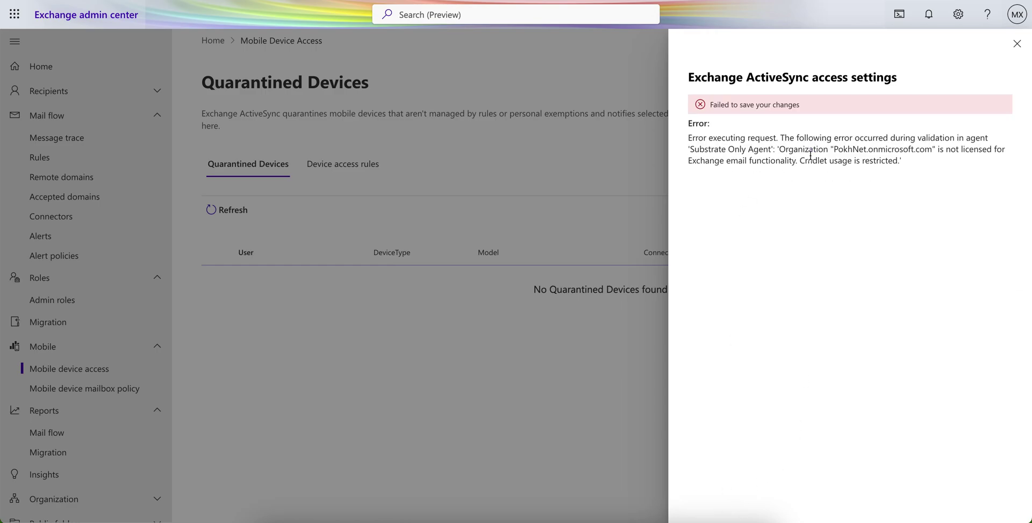
pyautogui.moveTo(867, 149); pyautogui.dragTo(974, 149)
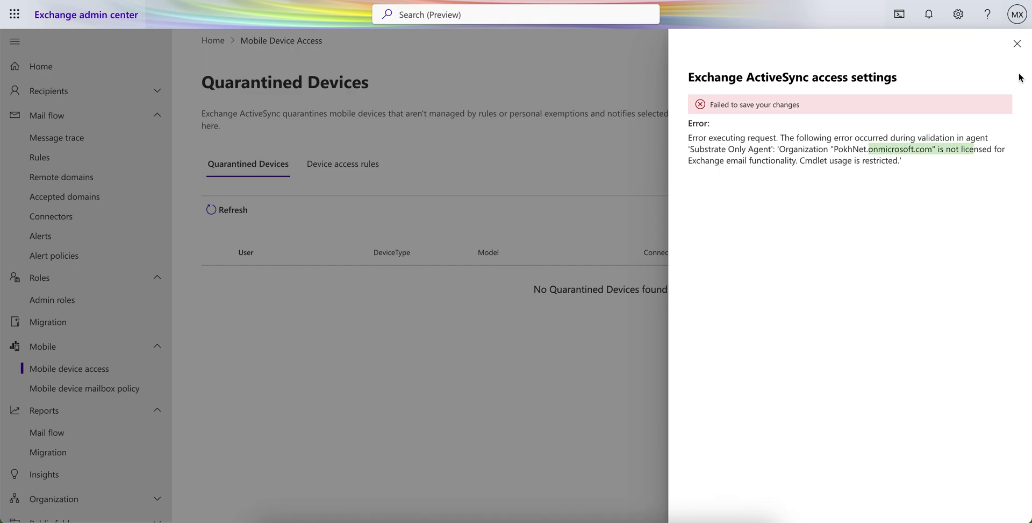
pyautogui.click(1018, 44)
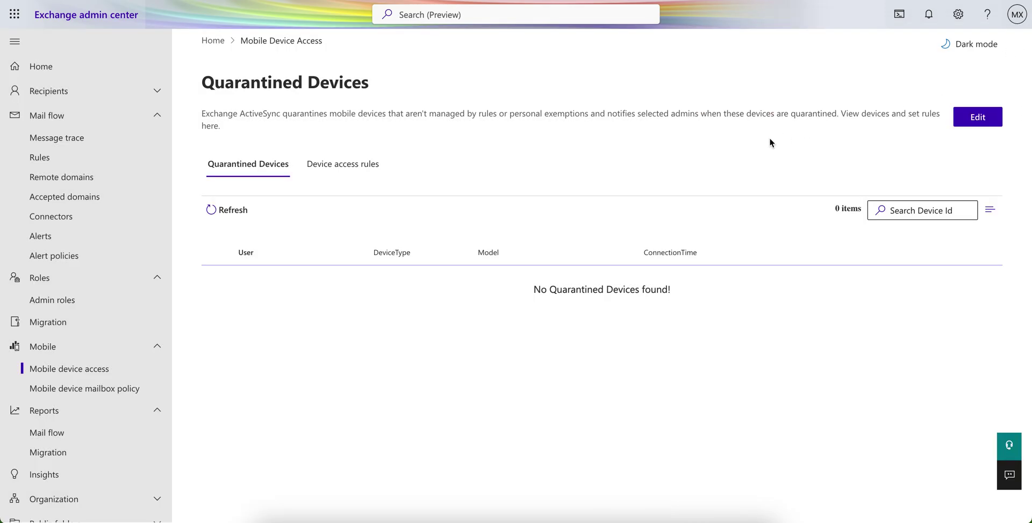
# Draft a new device access rule for All families set to quarantine, then discard it unsaved.
pyautogui.click(345, 166)
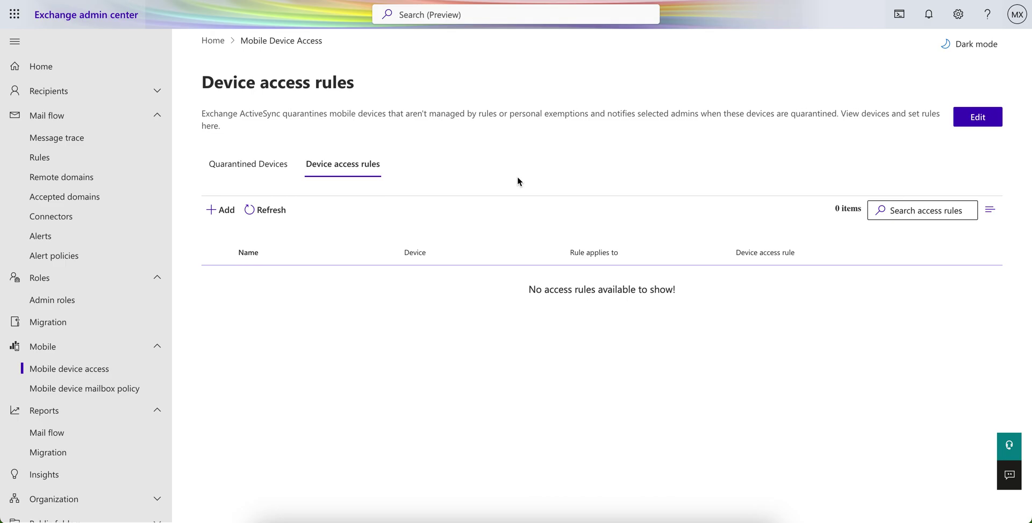
pyautogui.click(222, 210)
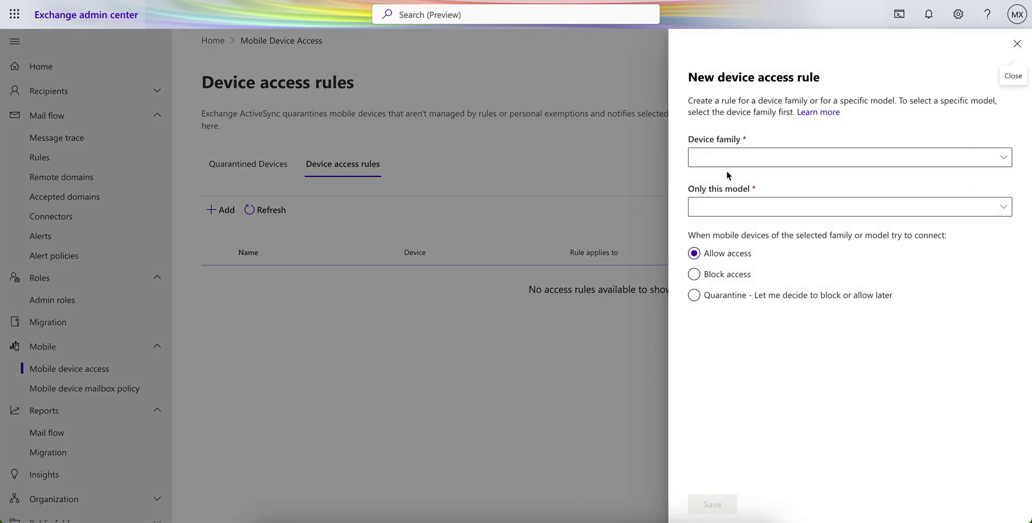
pyautogui.click(766, 162)
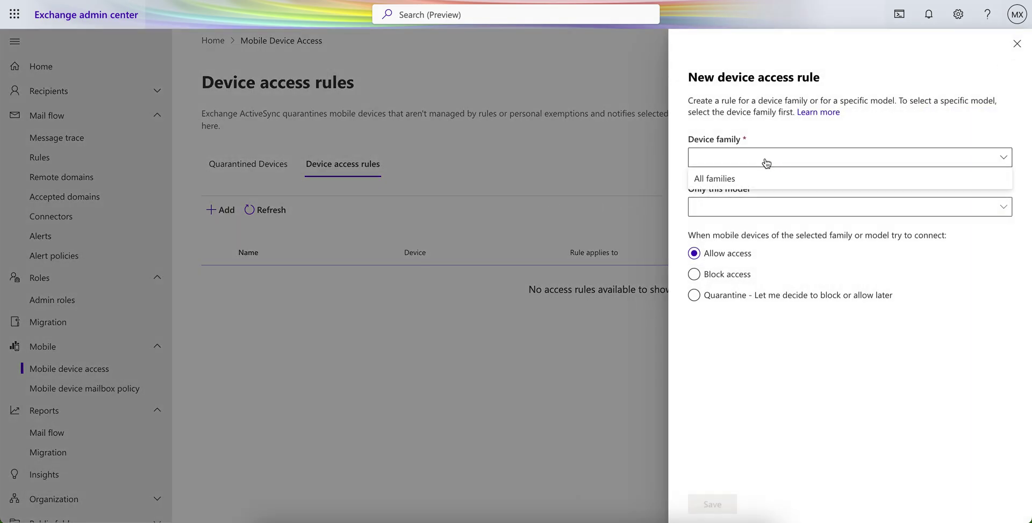
pyautogui.click(761, 185)
pyautogui.click(764, 210)
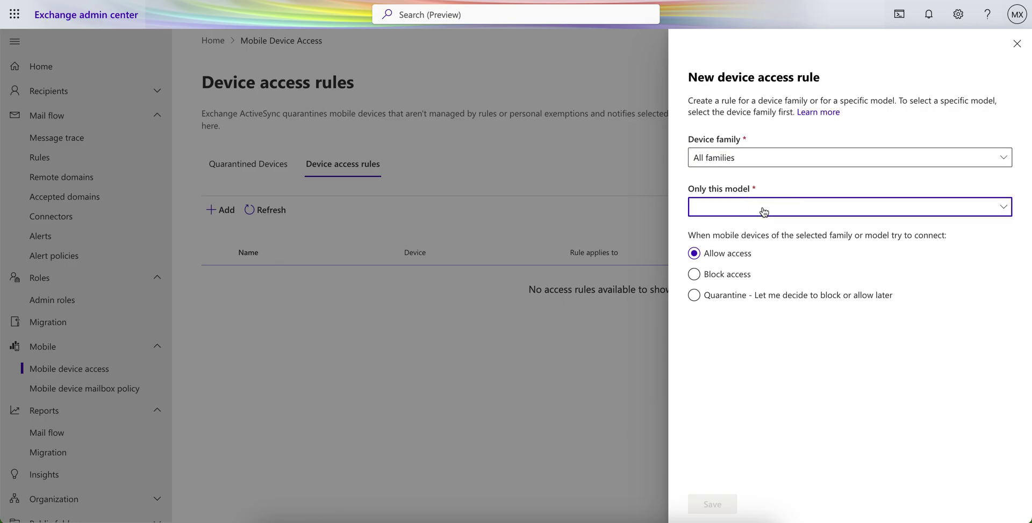
pyautogui.click(723, 295)
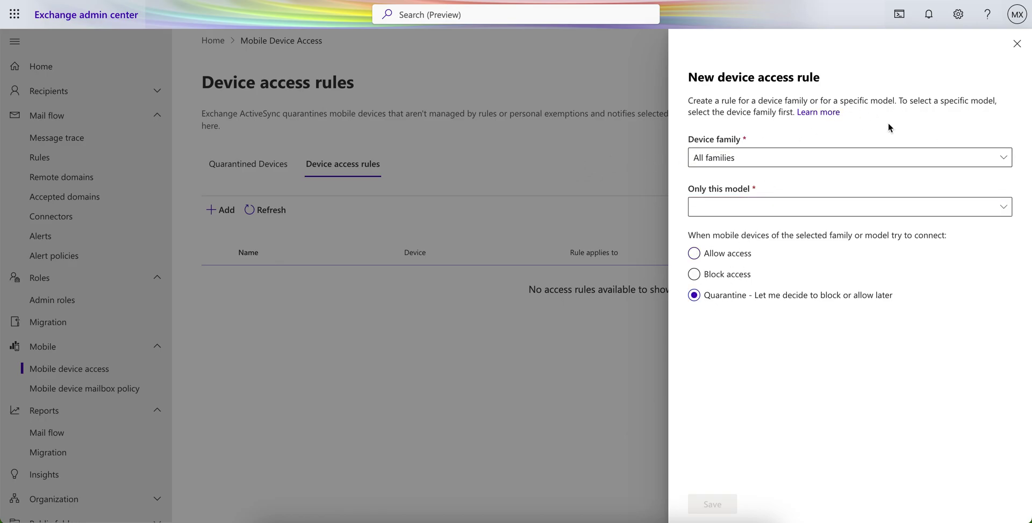
pyautogui.click(1017, 44)
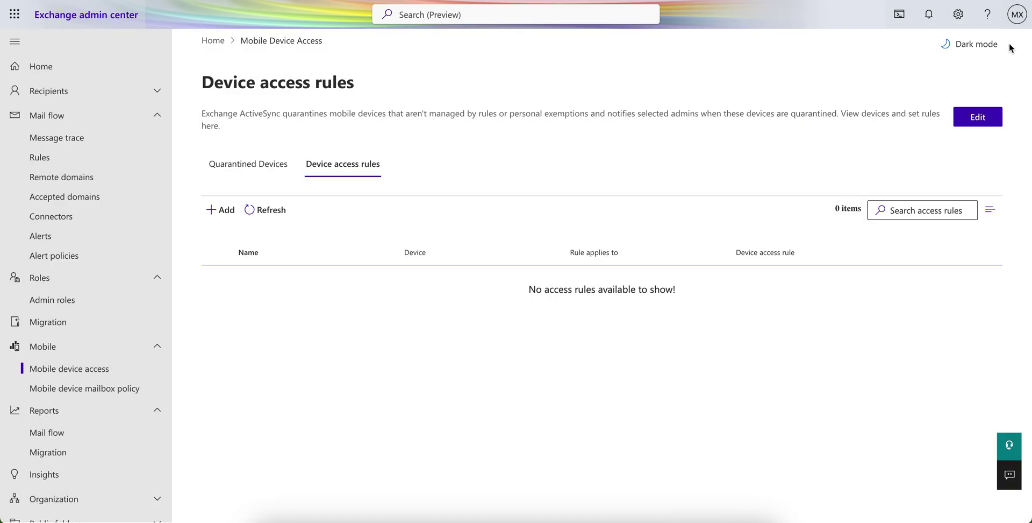
# Refresh the empty Quarantined Devices list, review the ActiveSync access settings, and close them unsaved.
pyautogui.click(231, 168)
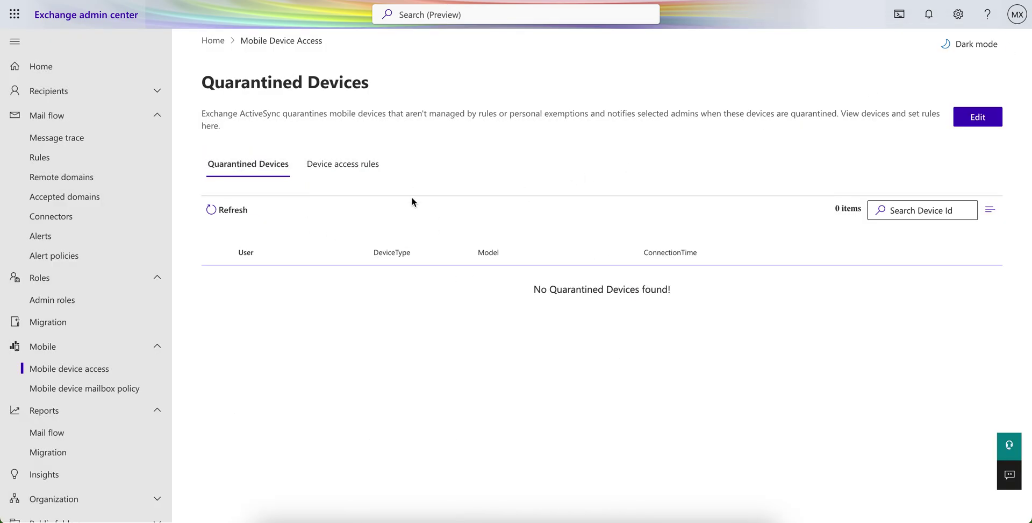
pyautogui.click(229, 210)
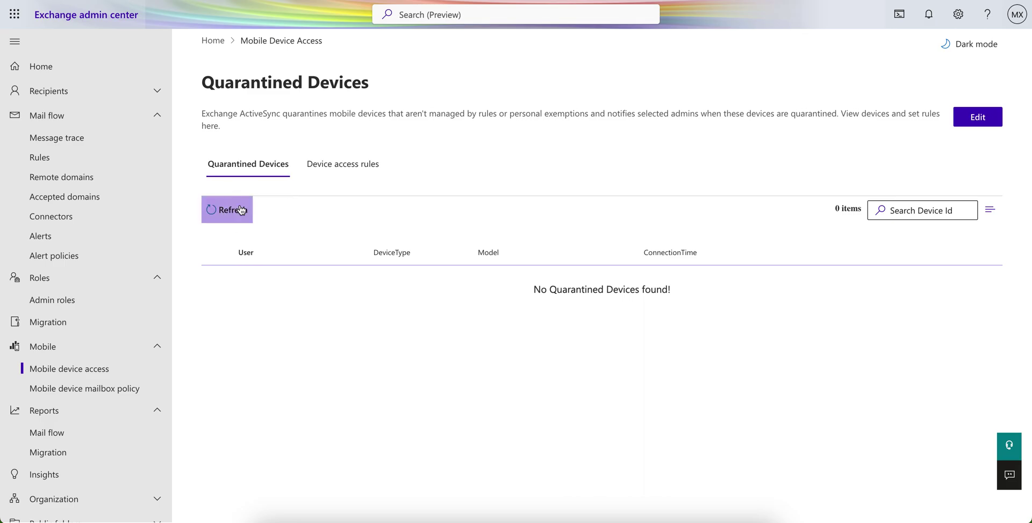
pyautogui.click(975, 119)
pyautogui.click(747, 178)
pyautogui.click(782, 234)
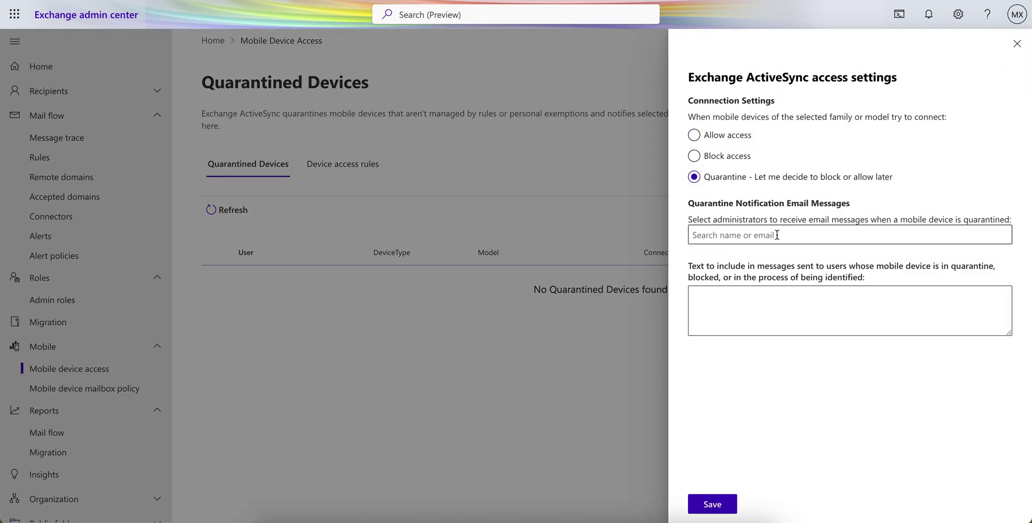
pyautogui.click(761, 306)
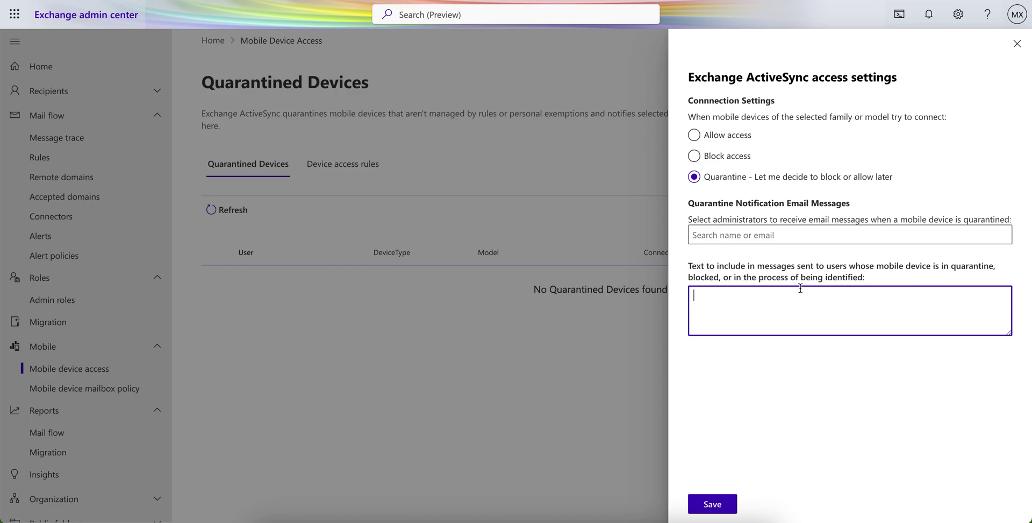
pyautogui.moveTo(775, 278); pyautogui.dragTo(899, 280)
pyautogui.click(827, 297)
pyautogui.click(1016, 45)
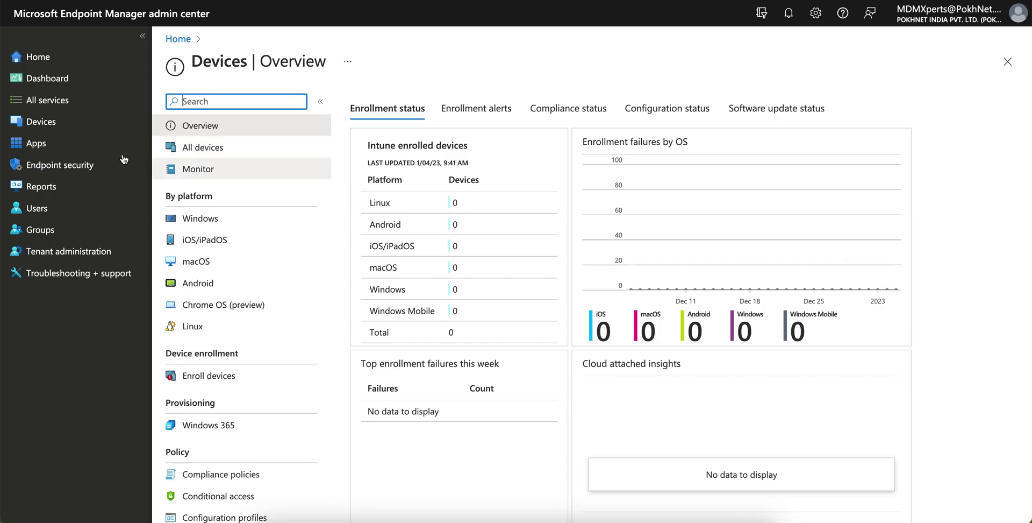
# Show the iOS/iPadOS compliance policies under Devices > By platform in Endpoint Manager.
pyautogui.click(69, 133)
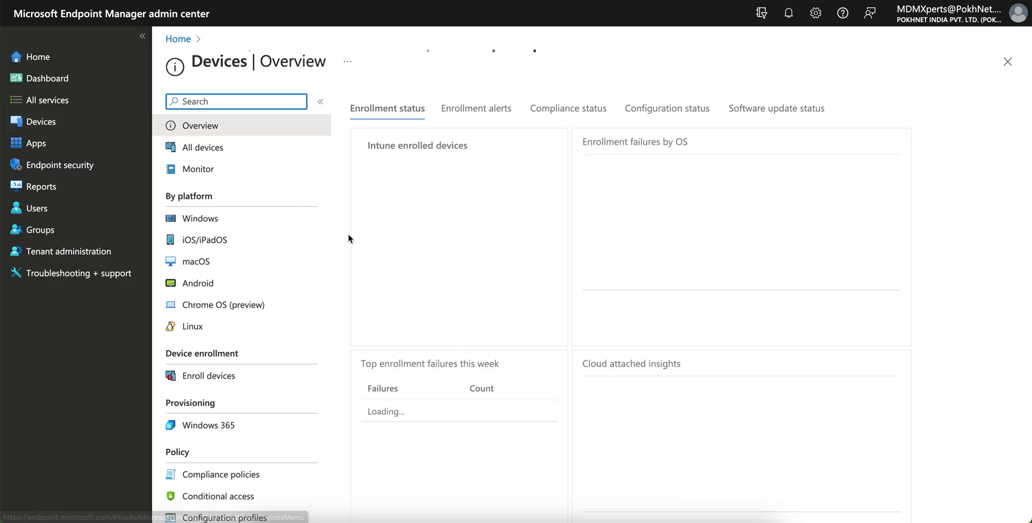
pyautogui.click(255, 242)
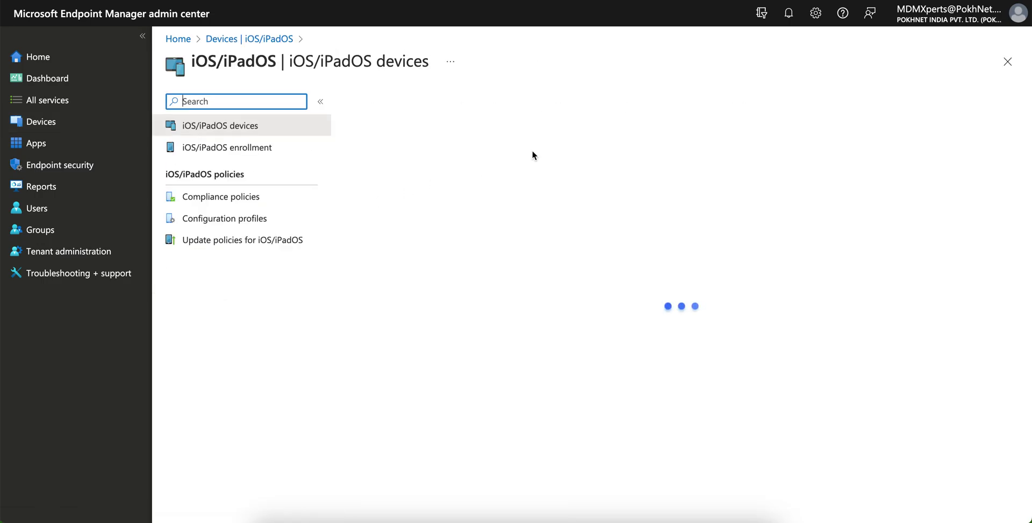
pyautogui.click(302, 199)
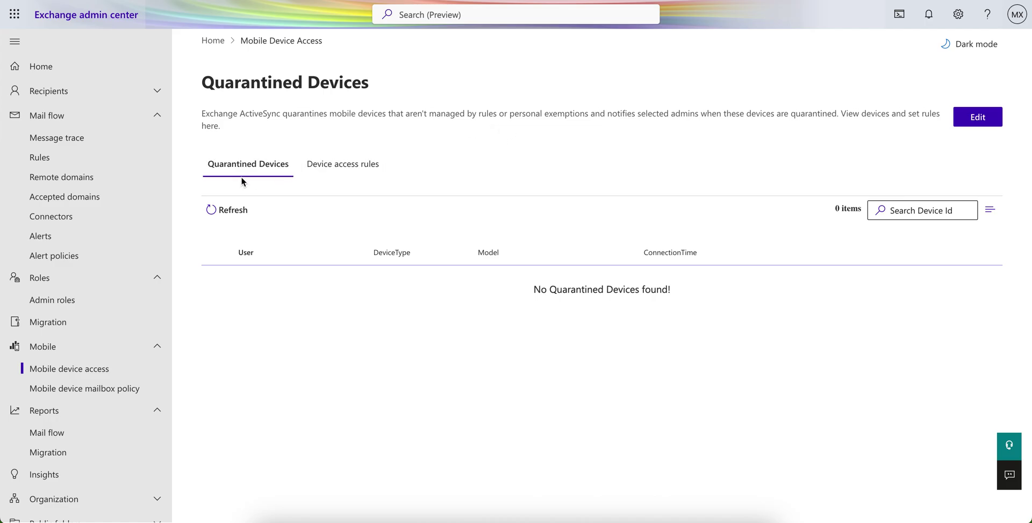
# Reopen the Exchange ActiveSync access settings panel from the Mobile device access page.
pyautogui.click(958, 122)
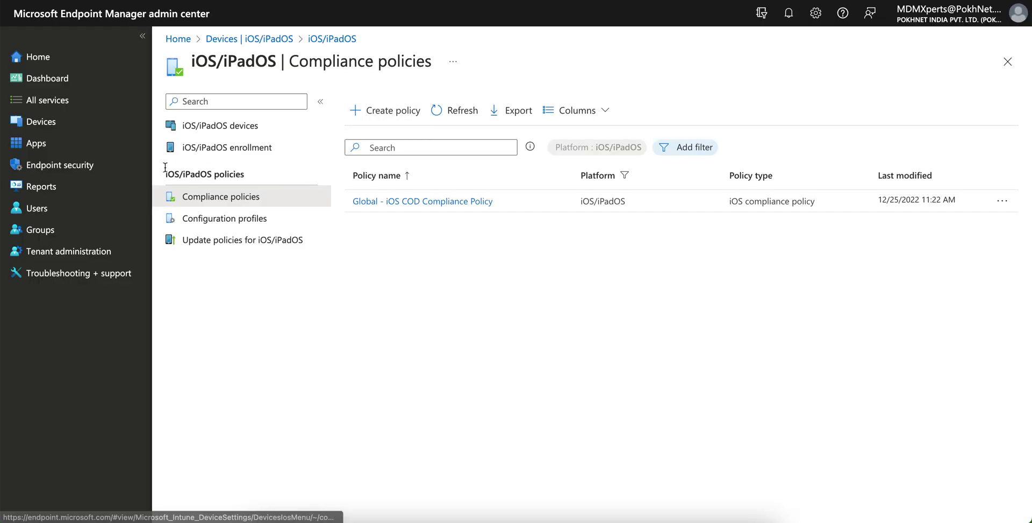
# Go to Devices > Conditional access to list the CA policy for Allowing Outlook Mobile OS.
pyautogui.click(85, 132)
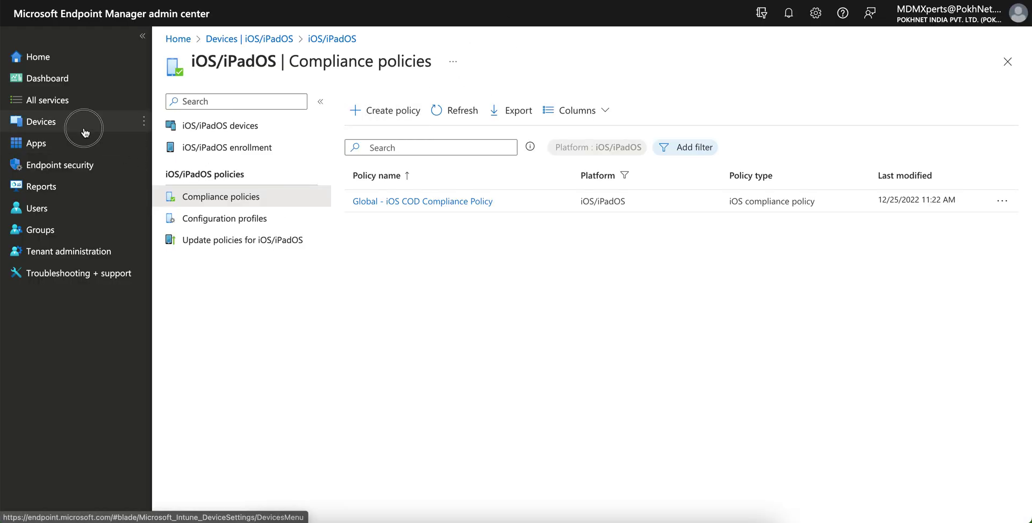
pyautogui.scroll(-2, 293, 323)
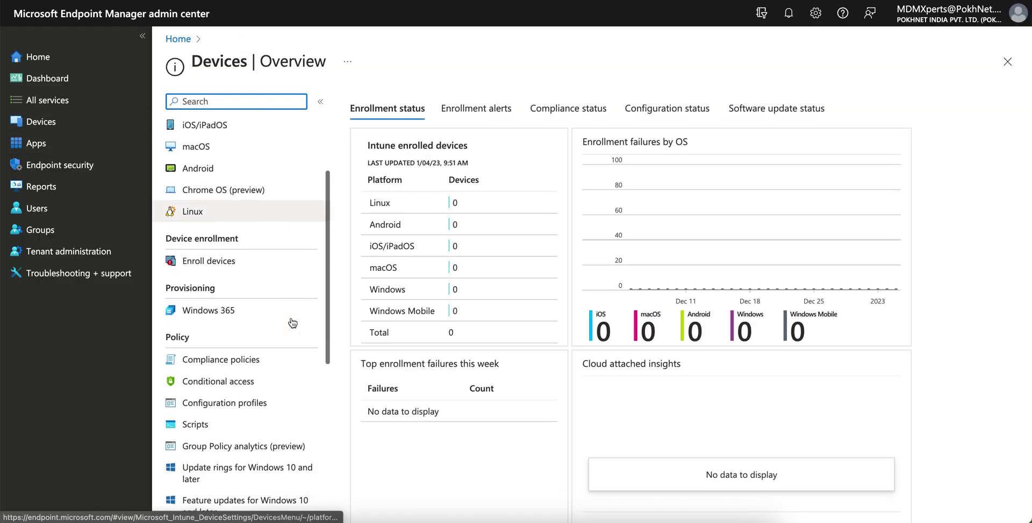
pyautogui.scroll(-3, 285, 320)
pyautogui.click(255, 310)
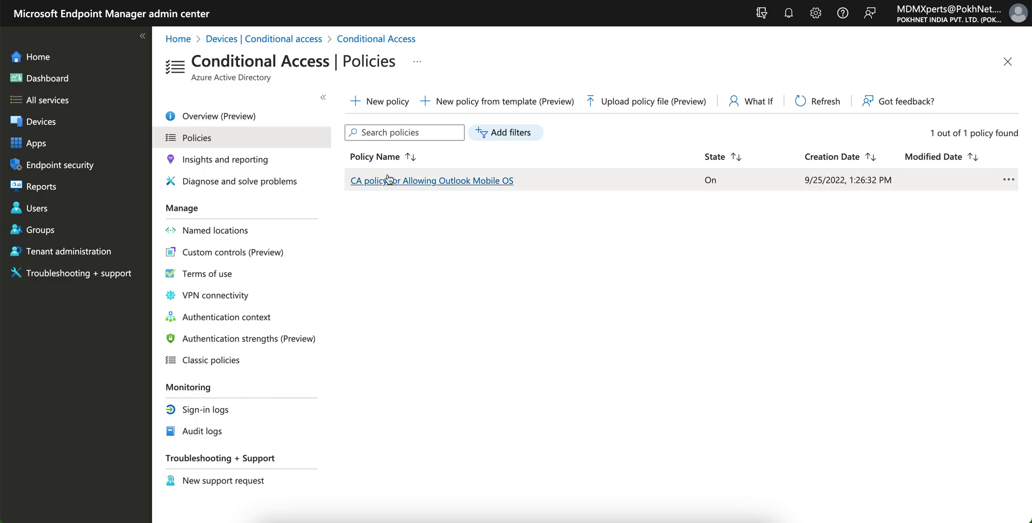
# Open the CA policy for Allowing Outlook Mobile OS and scroll through its grant and session settings.
pyautogui.click(86, 124)
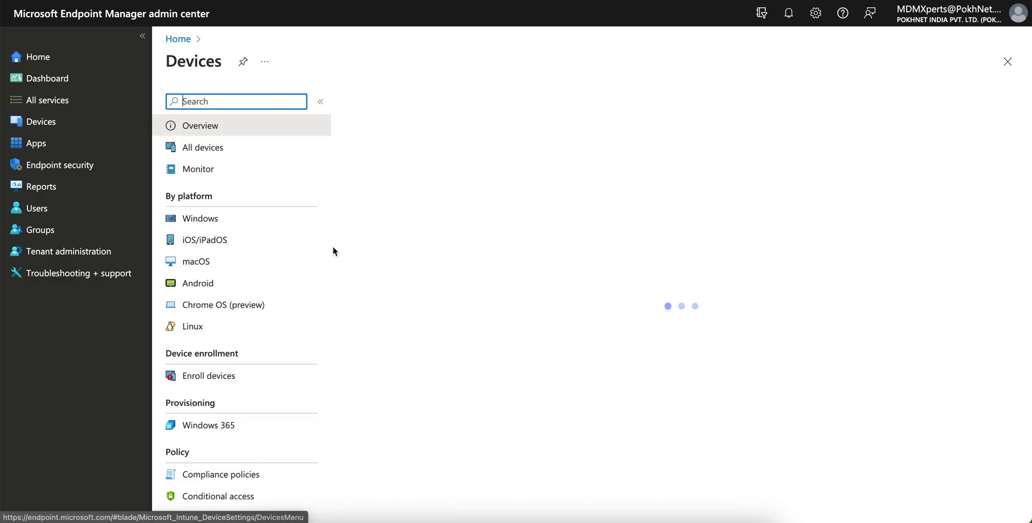
pyautogui.scroll(-3, 260, 354)
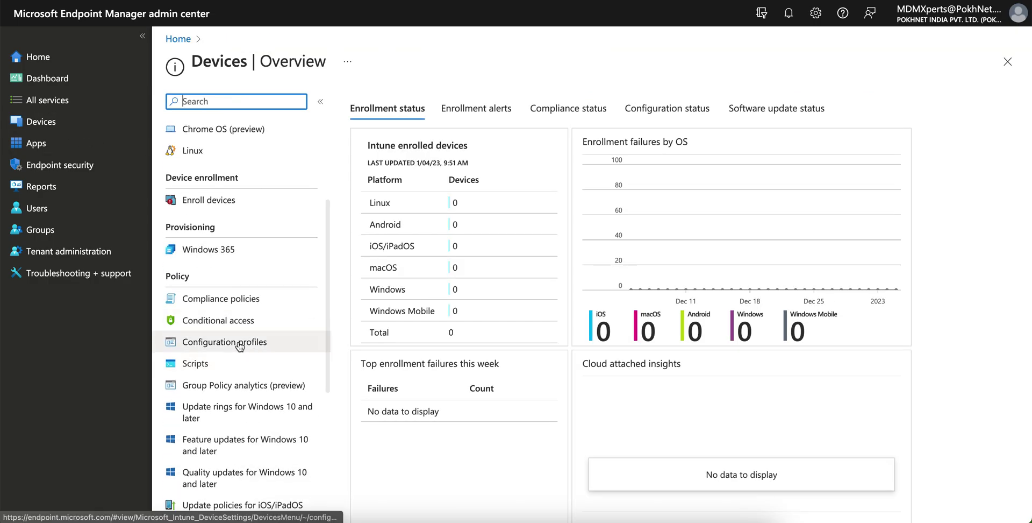
pyautogui.click(225, 323)
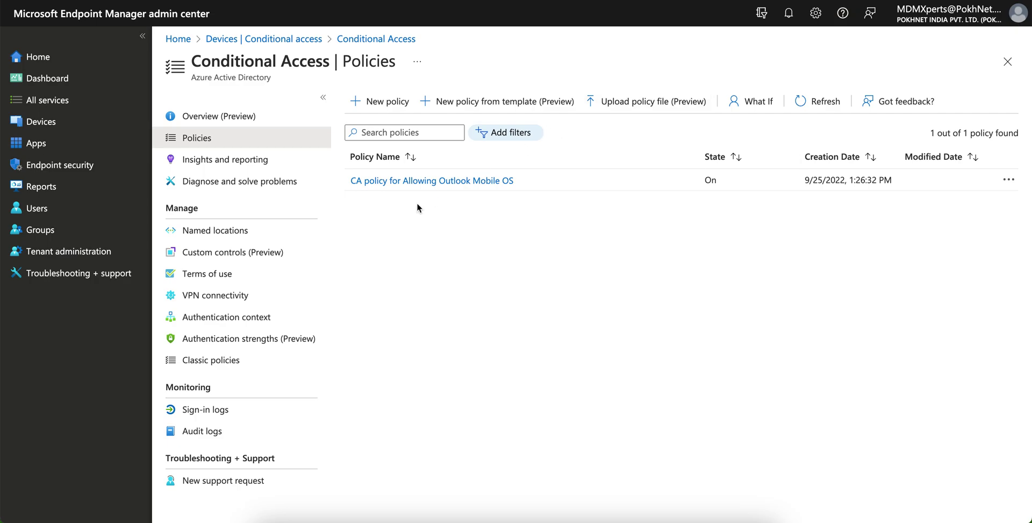
pyautogui.click(444, 184)
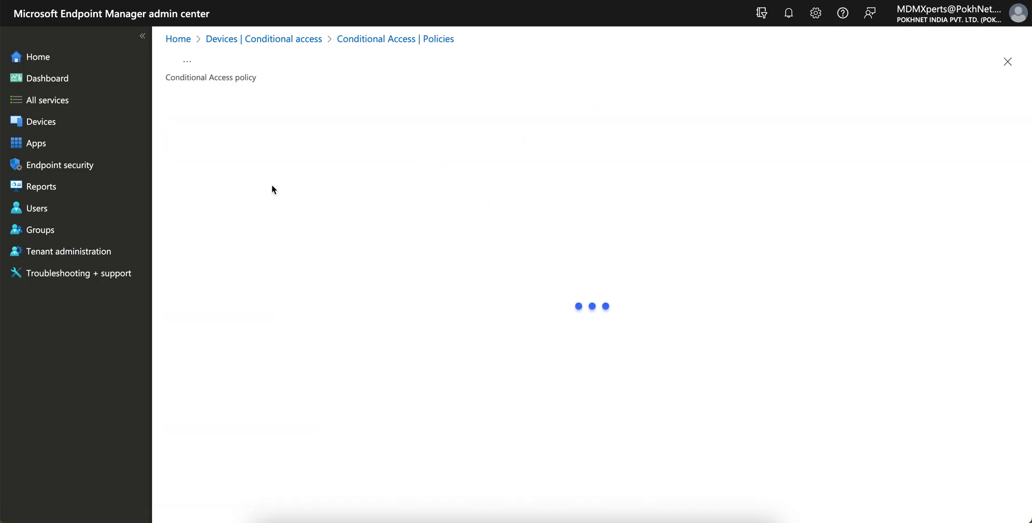
pyautogui.scroll(-3, 489, 220)
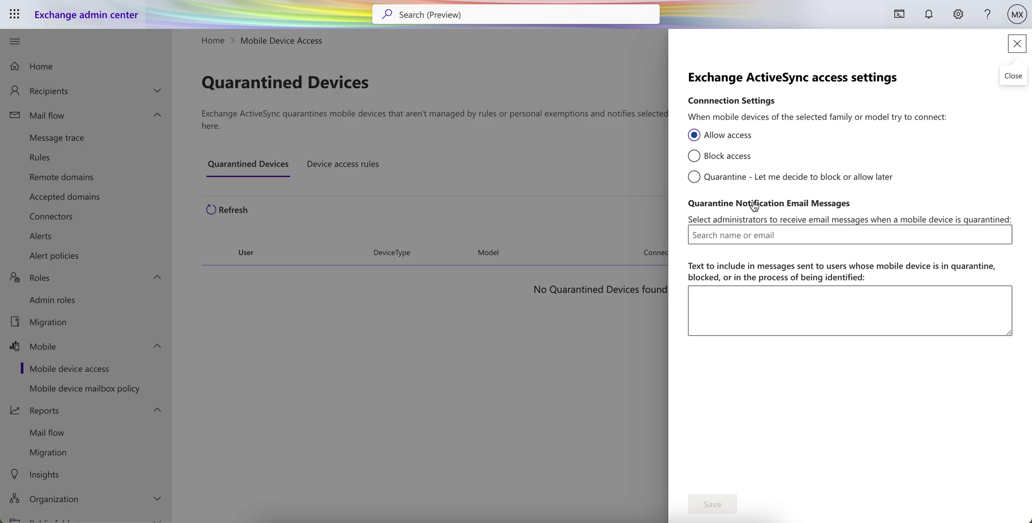
pyautogui.click(1019, 46)
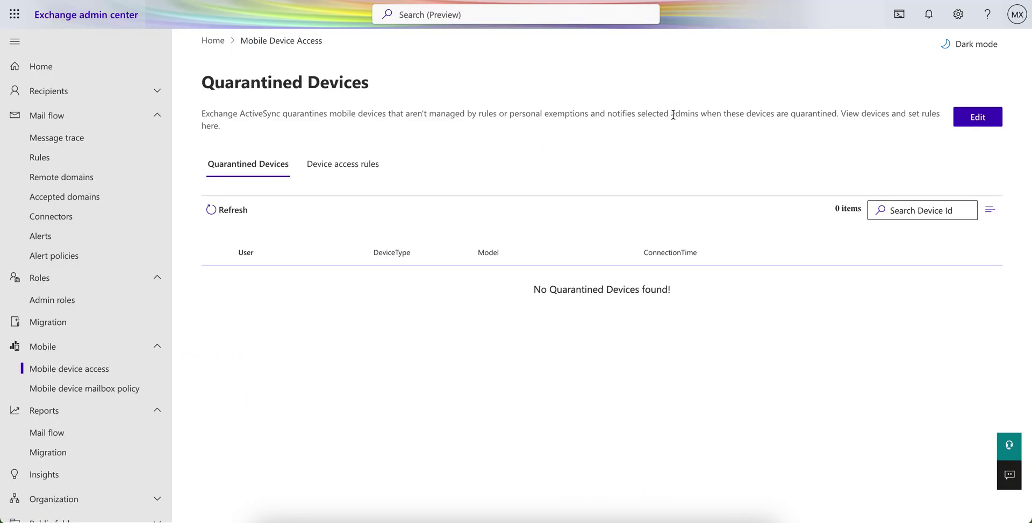
pyautogui.moveTo(565, 114); pyautogui.dragTo(379, 124)
pyautogui.click(956, 124)
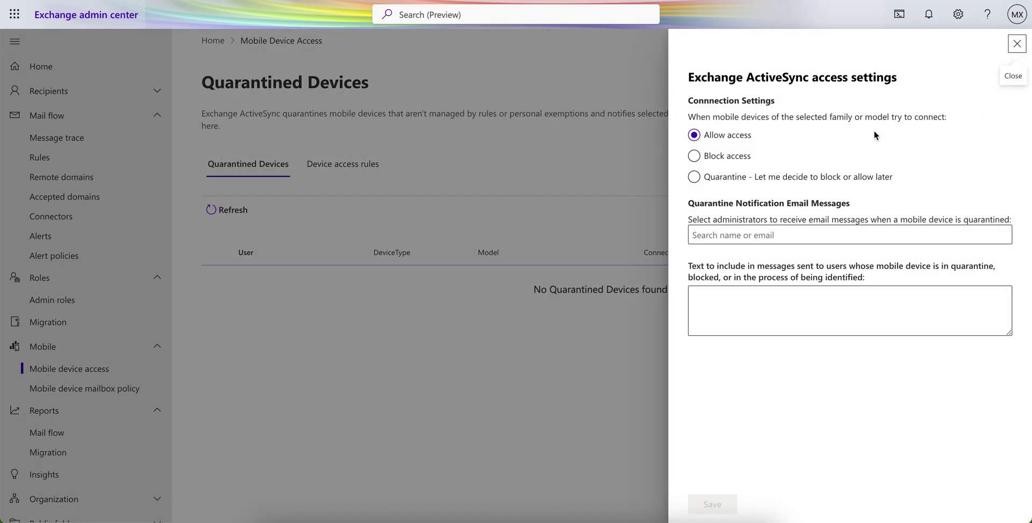